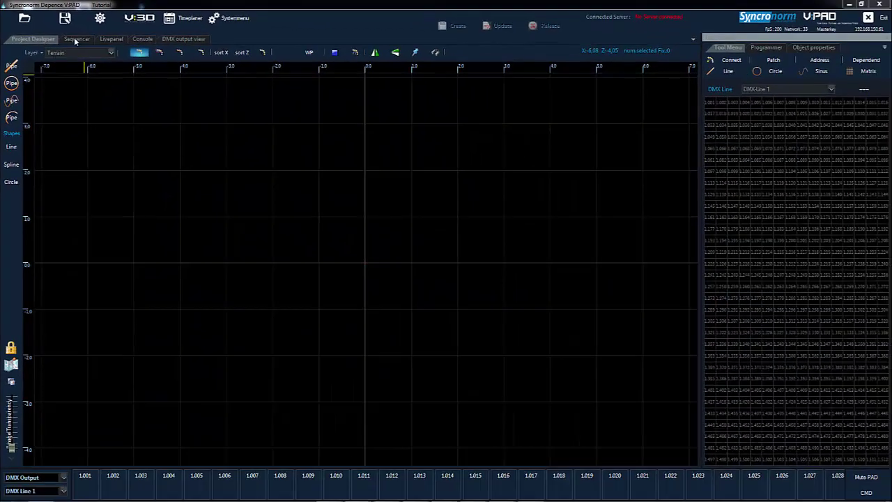
# Look through the Sequencer, Livepanel, Console and DMX output view workspaces and return to Project Designer.
pyautogui.click(75, 39)
pyautogui.click(109, 39)
pyautogui.click(141, 39)
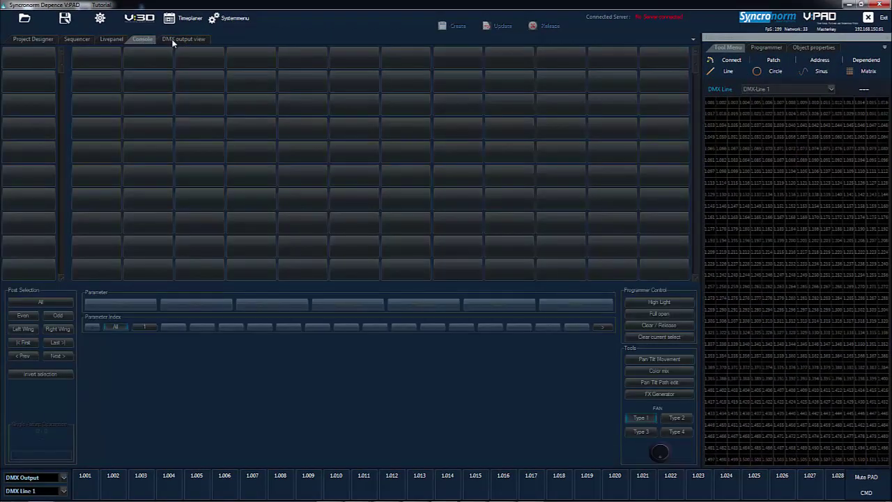
pyautogui.click(171, 39)
pyautogui.click(42, 39)
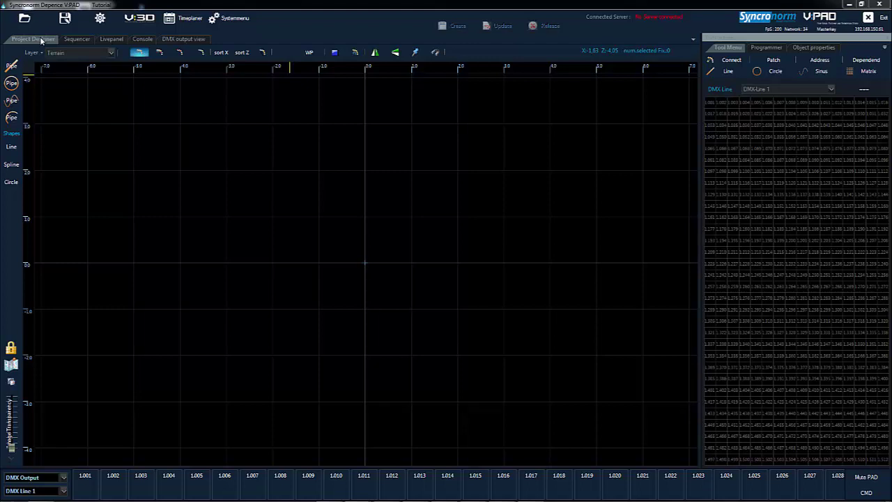
# Undock the Project Designer workspace and dock it back among the other workspaces.
pyautogui.click(41, 40)
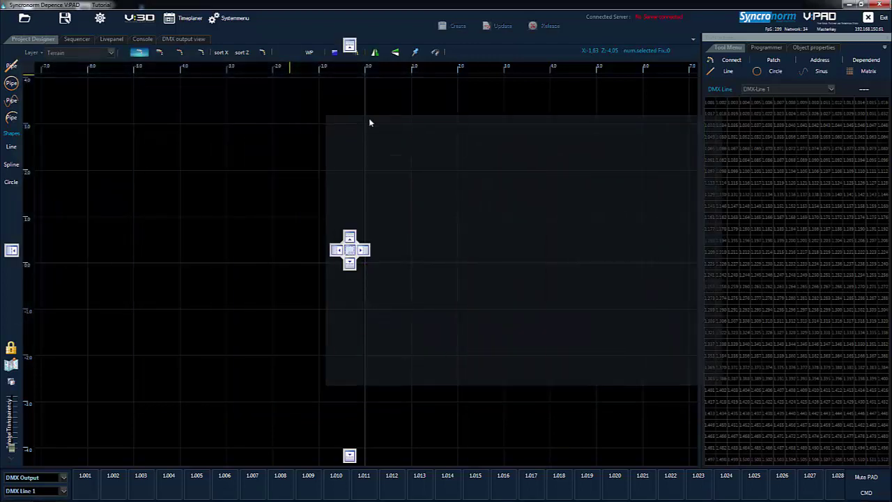
pyautogui.moveTo(369, 122); pyautogui.dragTo(351, 256)
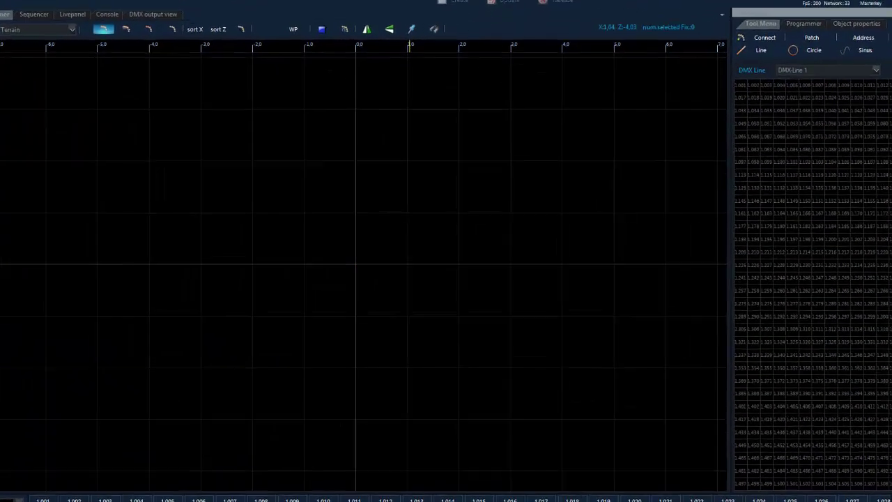
# View the project's event properties and the system menu, closing each one.
pyautogui.click(334, 70)
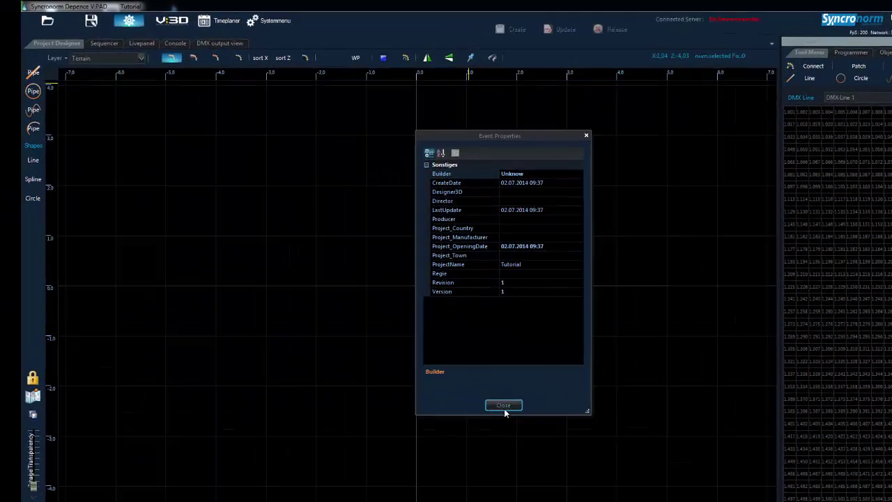
pyautogui.click(503, 407)
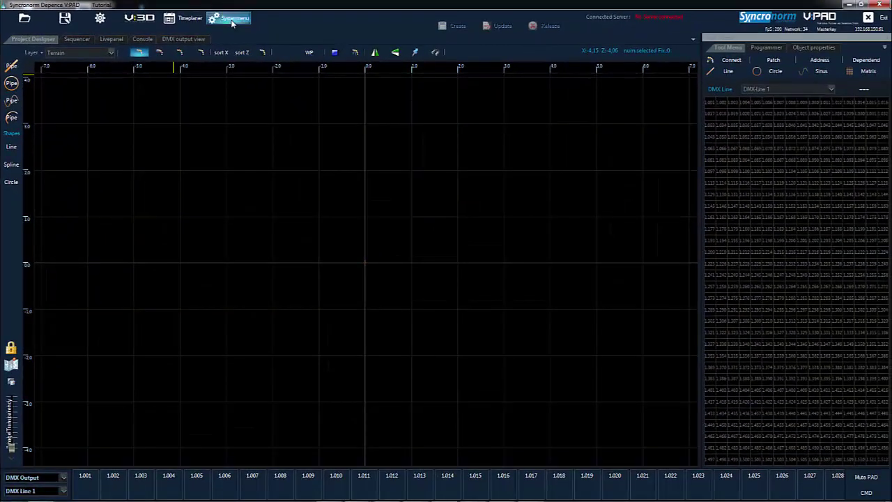
pyautogui.click(232, 21)
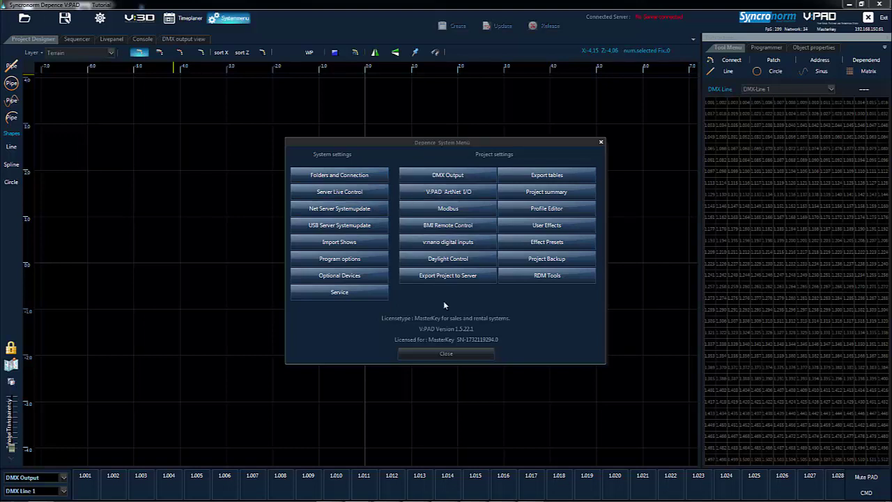
pyautogui.click(442, 352)
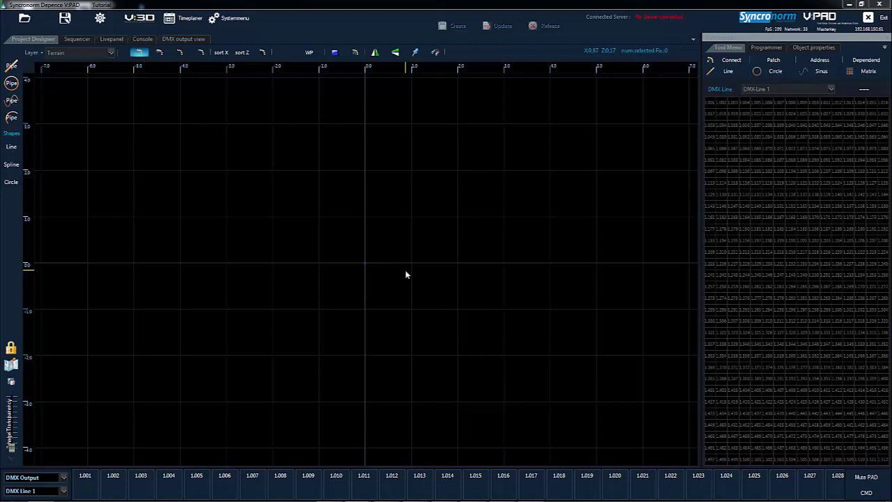
# Pan across the empty layout grid and zoom in and back out.
pyautogui.moveTo(406, 270); pyautogui.dragTo(357, 258, button='middle')
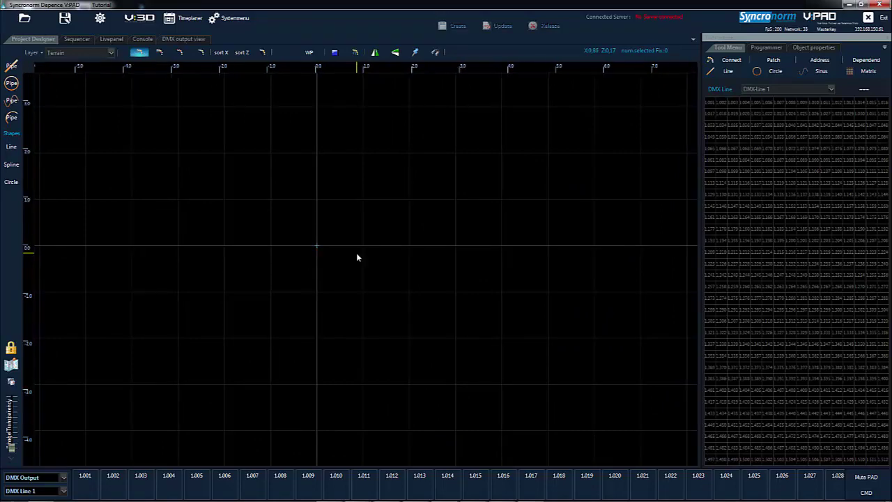
pyautogui.scroll(5, 356, 252)
pyautogui.scroll(2, 237, 224)
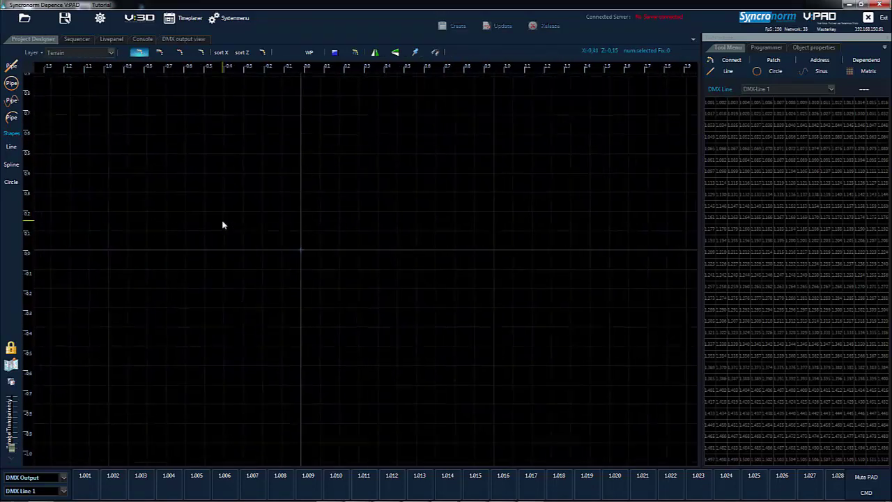
pyautogui.scroll(-2, 271, 223)
pyautogui.scroll(-3, 361, 237)
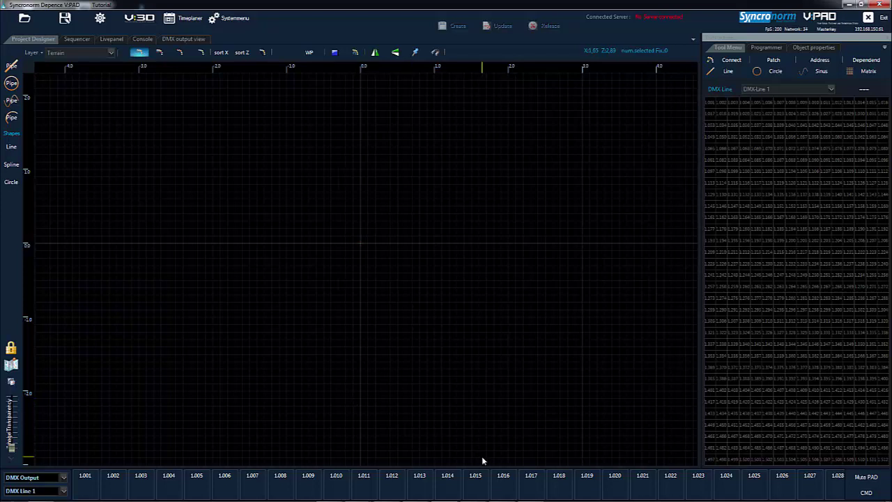
# Browse through the output channels of DMX Line 1 and return to channel 1.001.
pyautogui.scroll(-2, 565, 483)
pyautogui.moveTo(446, 486); pyautogui.dragTo(279, 484)
pyautogui.moveTo(512, 478); pyautogui.dragTo(275, 499)
pyautogui.moveTo(550, 484); pyautogui.dragTo(326, 495)
pyautogui.scroll(-6, 338, 496)
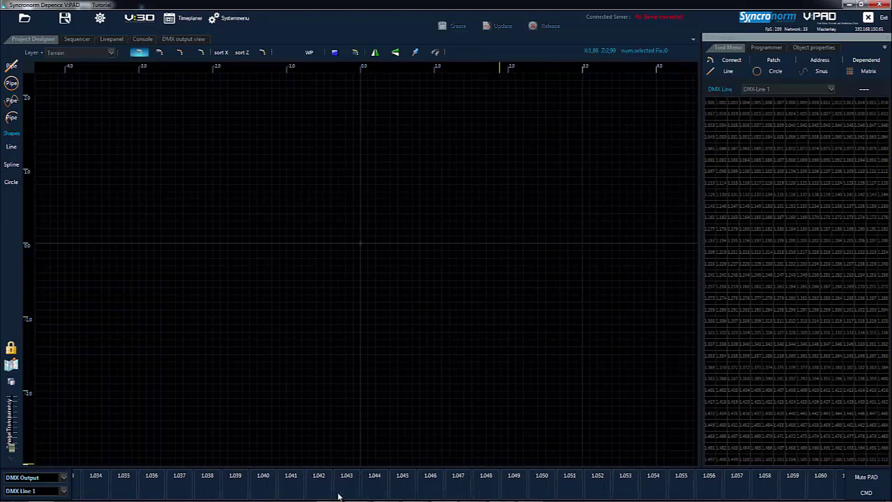
pyautogui.moveTo(507, 494); pyautogui.dragTo(537, 494)
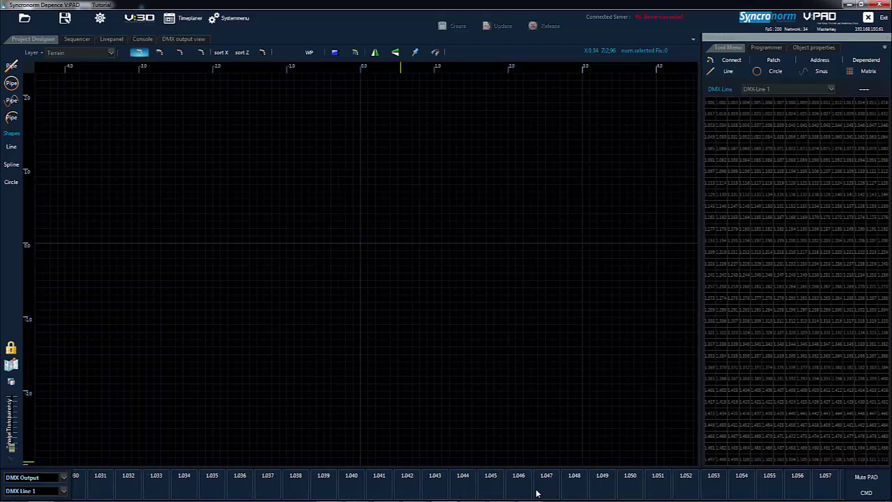
pyautogui.moveTo(362, 496); pyautogui.dragTo(681, 490)
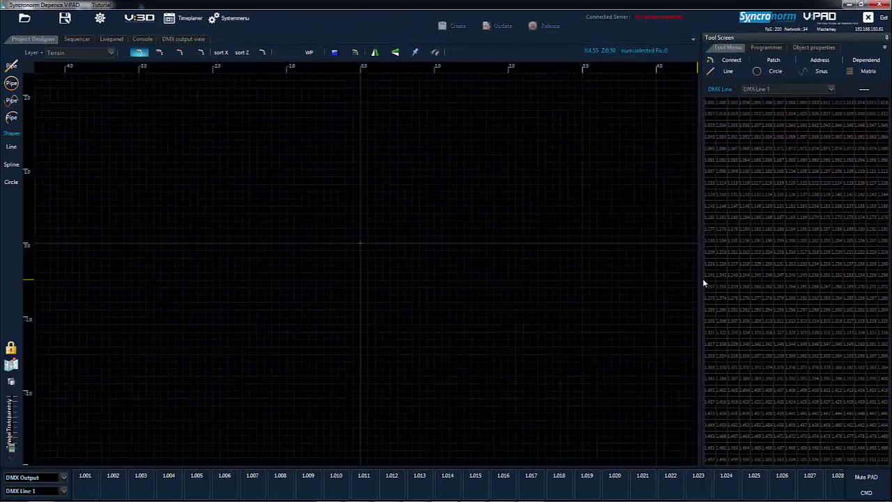
# Widen the Tool Screen and dock Tool Menu in its own pane above the other tools.
pyautogui.moveTo(700, 279)
pyautogui.mouseDown()
pyautogui.moveTo(540, 279)
pyautogui.moveTo(550, 282)
pyautogui.mouseUp()
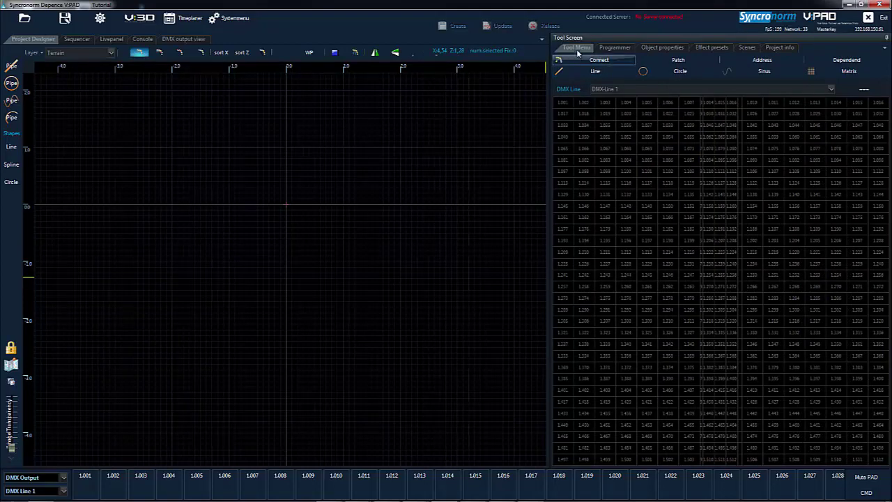
pyautogui.moveTo(585, 37); pyautogui.dragTo(721, 237)
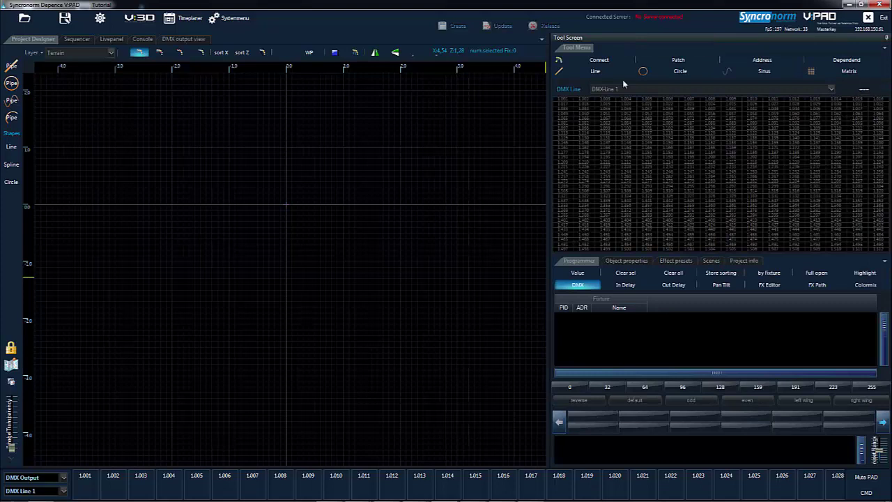
# Regroup Tool Menu with the other tools and narrow the Tool Screen.
pyautogui.moveTo(584, 48); pyautogui.dragTo(642, 165)
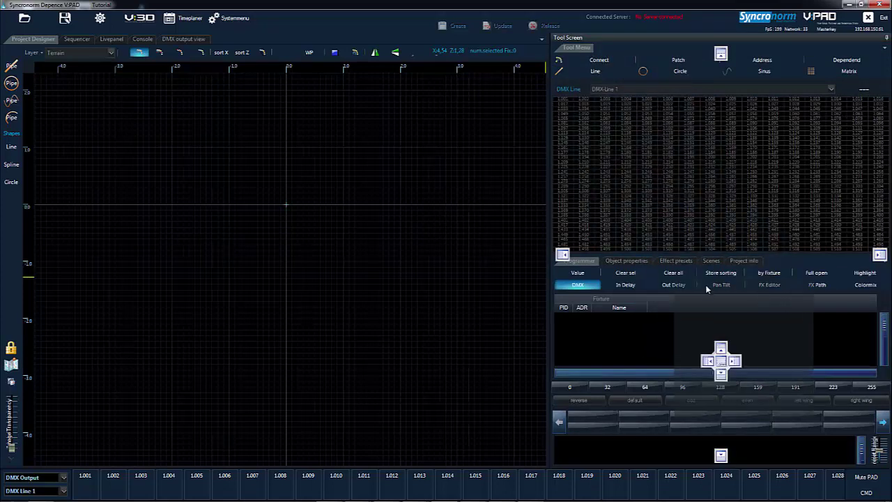
pyautogui.click(724, 365)
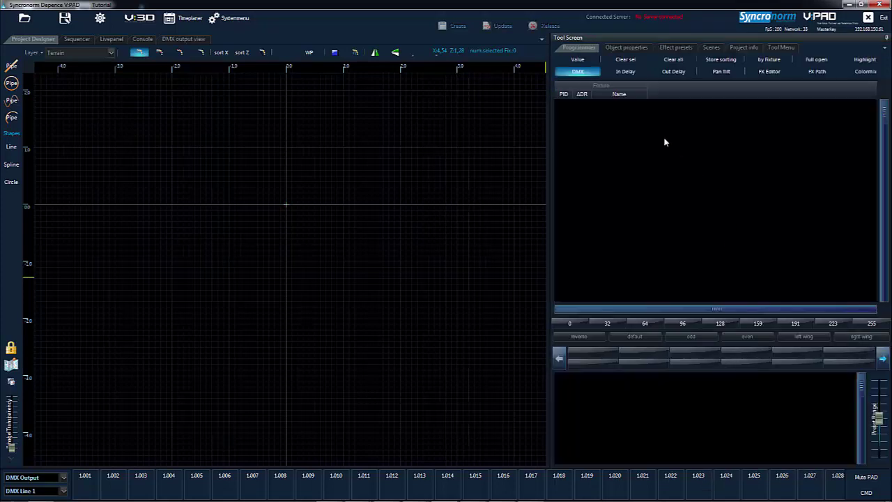
pyautogui.moveTo(548, 176); pyautogui.dragTo(662, 175)
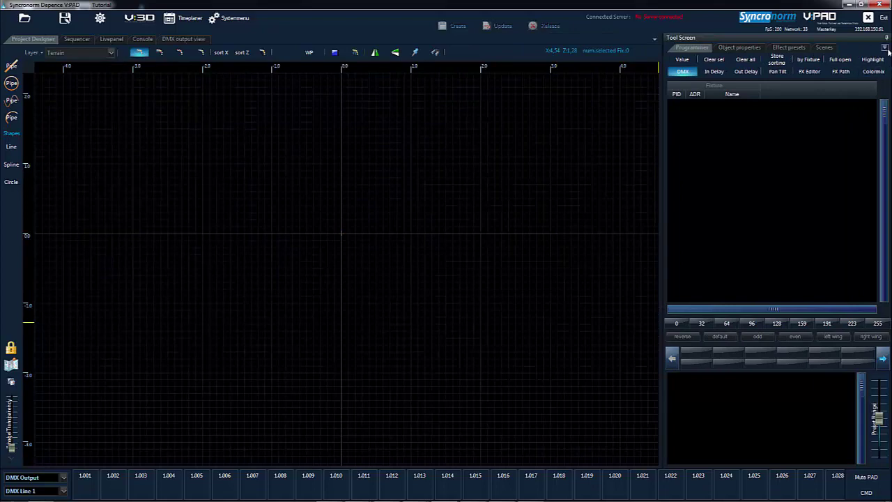
# Look through the Project info, Object properties and Programmer tools, ending on Project info.
pyautogui.click(884, 47)
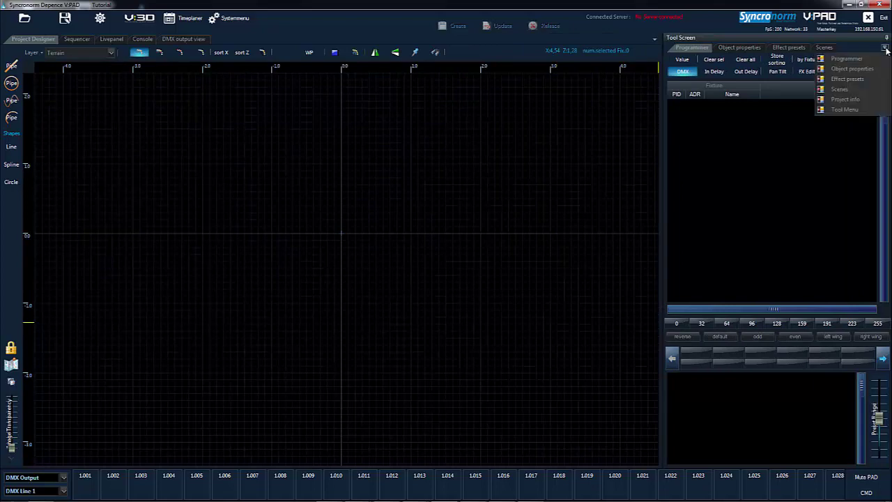
pyautogui.click(853, 100)
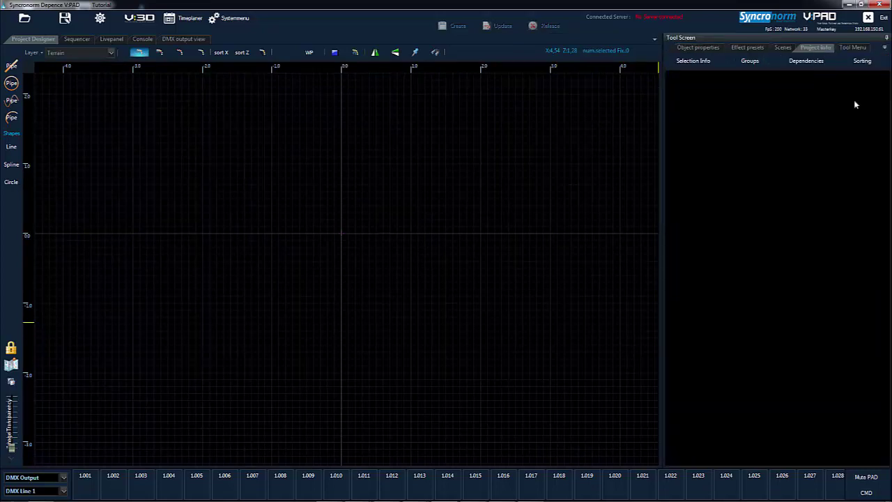
pyautogui.click(695, 48)
pyautogui.click(885, 46)
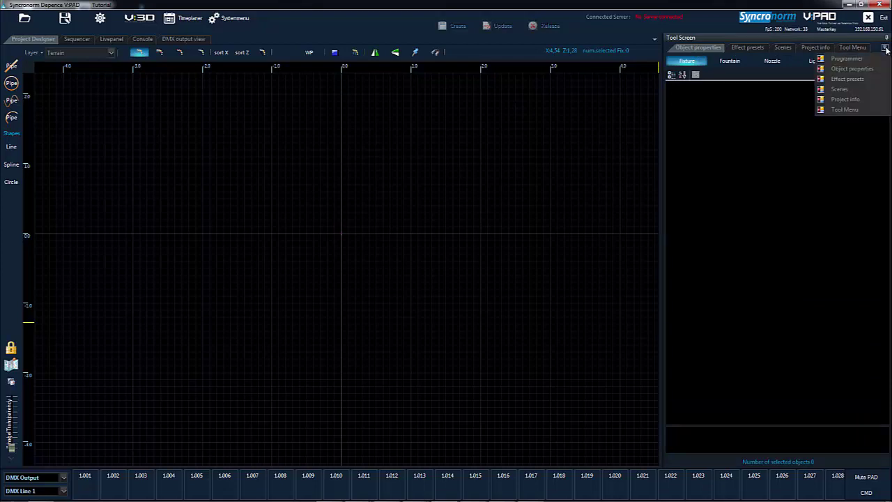
pyautogui.click(859, 61)
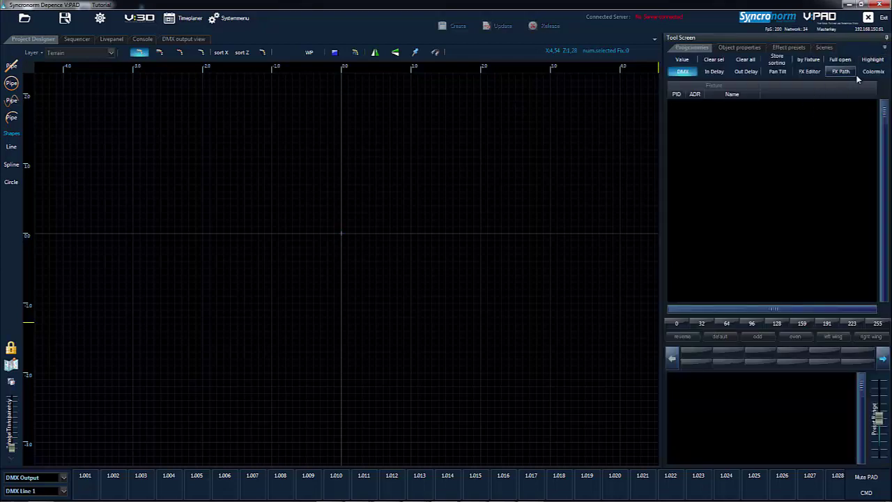
pyautogui.click(885, 48)
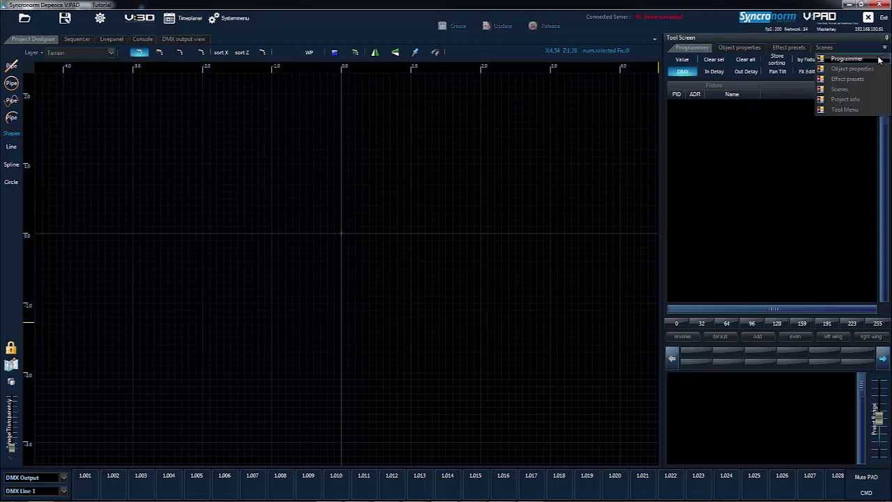
pyautogui.click(857, 99)
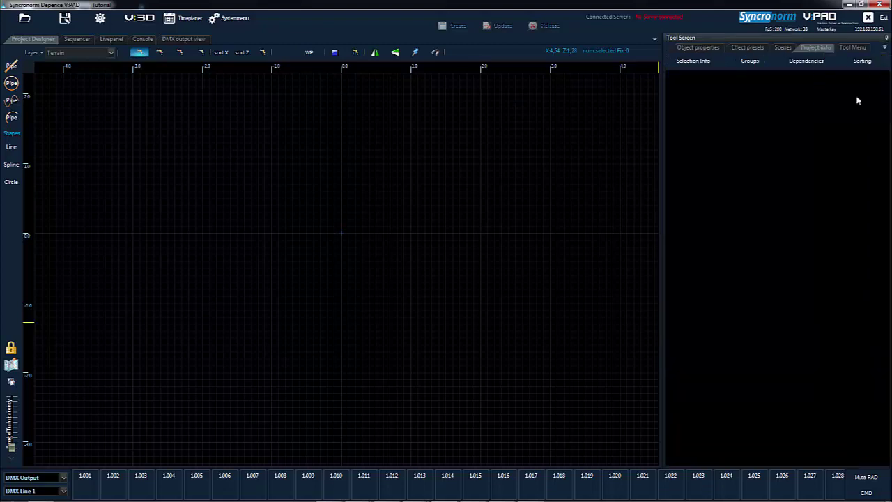
# Bring up Tool Menu and move it to the first place in the Tool Screen's order.
pyautogui.click(885, 48)
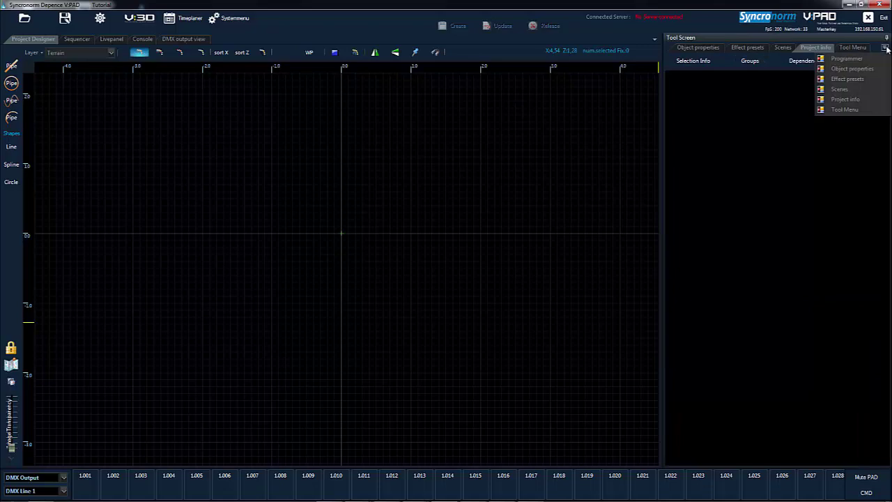
pyautogui.click(863, 111)
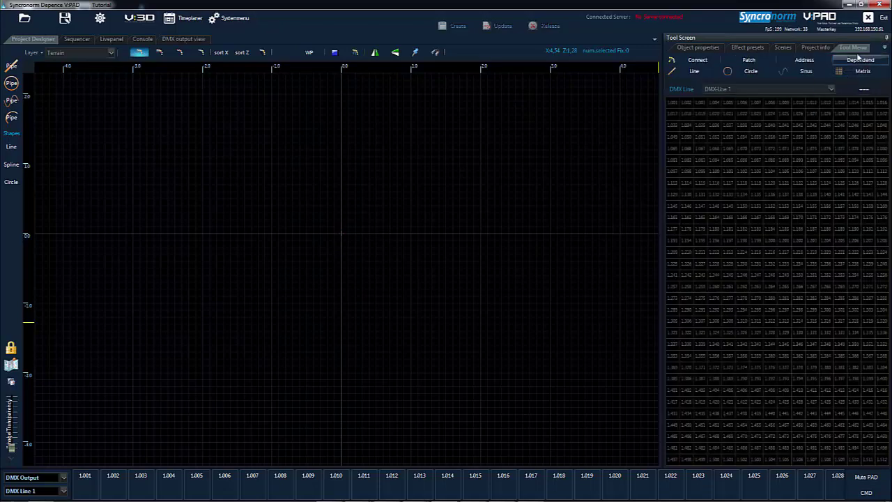
pyautogui.moveTo(853, 48); pyautogui.dragTo(700, 49)
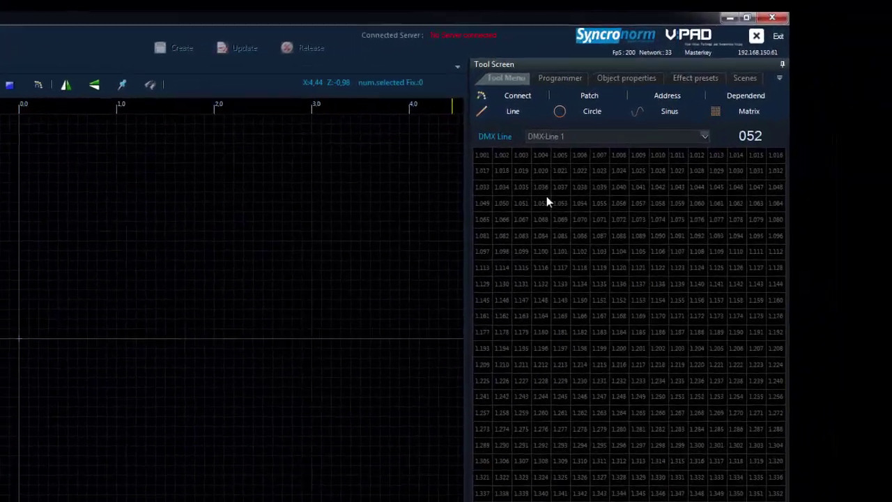
# Examine the Programmer, the Mechanic, Light, Nozzle, Fountain and Fixture object properties, and the wave effect presets.
pyautogui.click(521, 88)
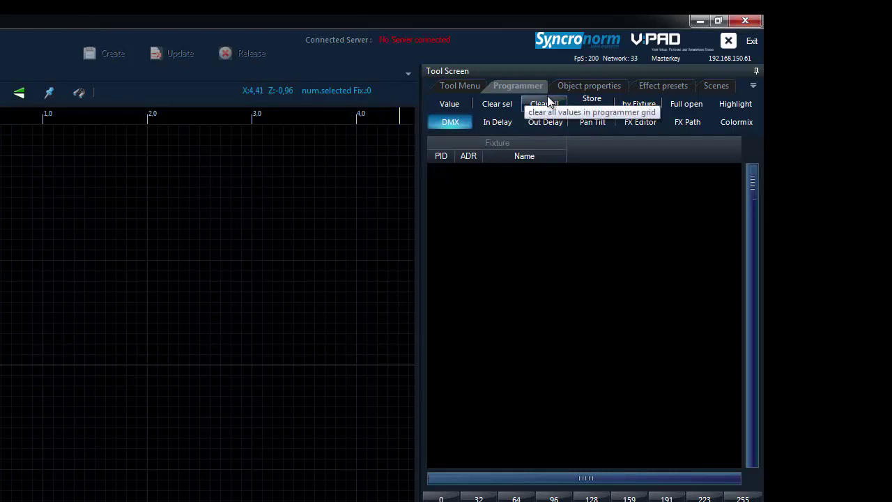
pyautogui.click(577, 86)
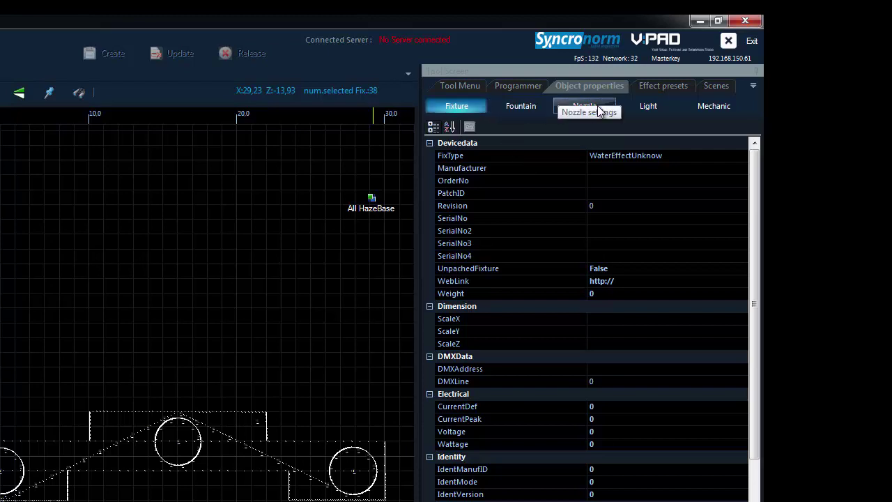
pyautogui.click(706, 109)
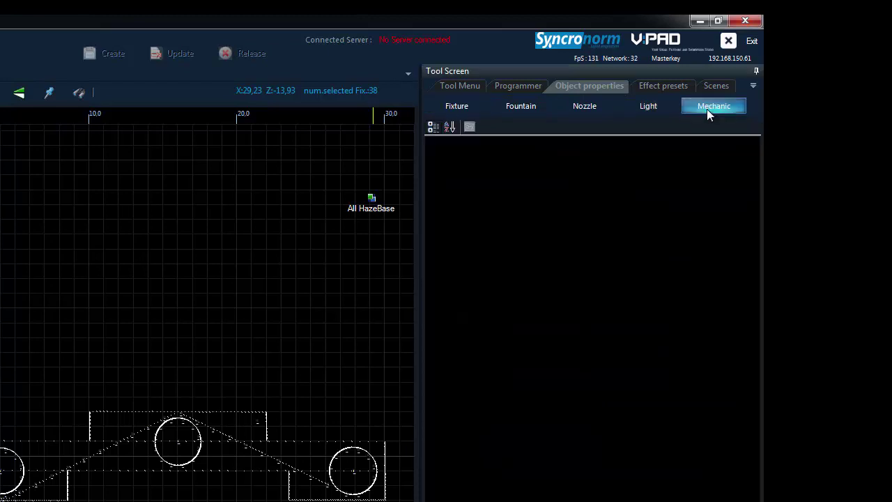
pyautogui.click(651, 106)
pyautogui.click(588, 109)
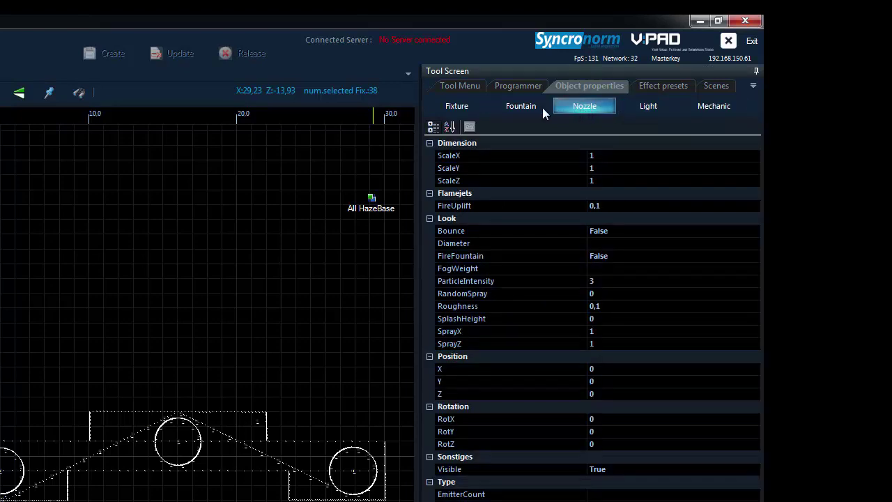
pyautogui.click(526, 106)
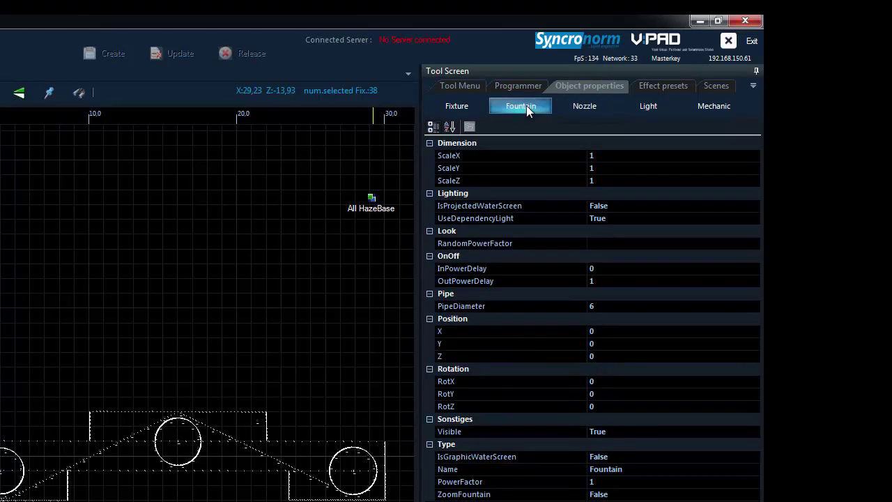
pyautogui.click(461, 106)
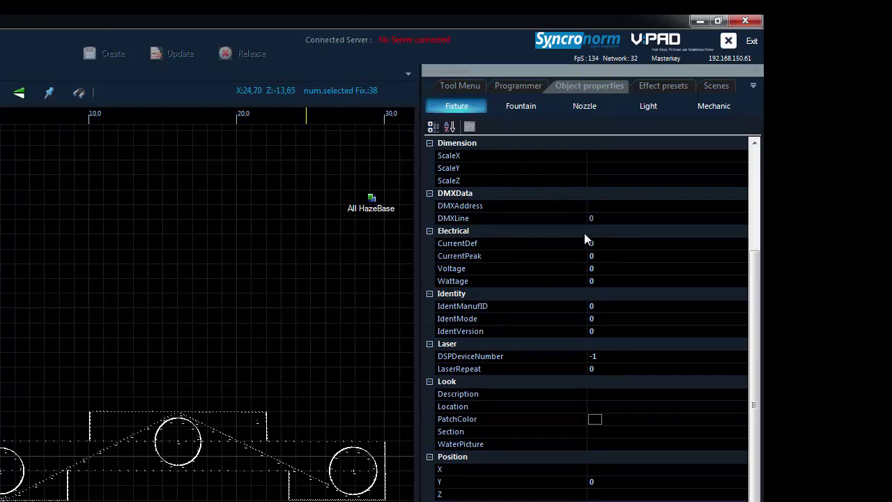
pyautogui.click(656, 85)
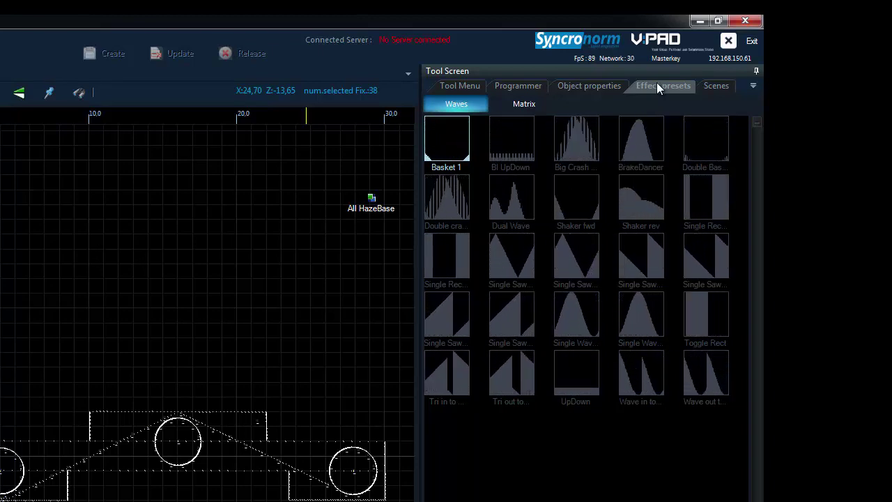
# Test the Circle Pumps scenes Circles - Fast Alt Bounce and Circles - Fast 3 On Chase.
pyautogui.click(713, 85)
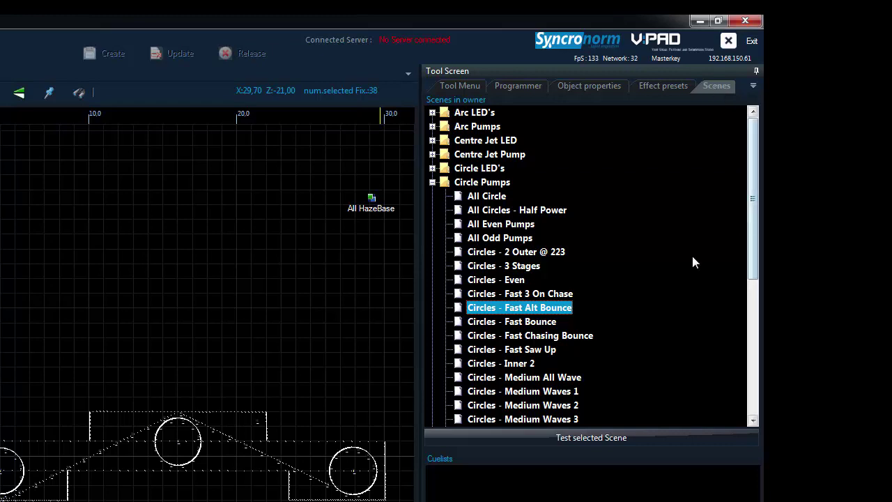
pyautogui.click(576, 441)
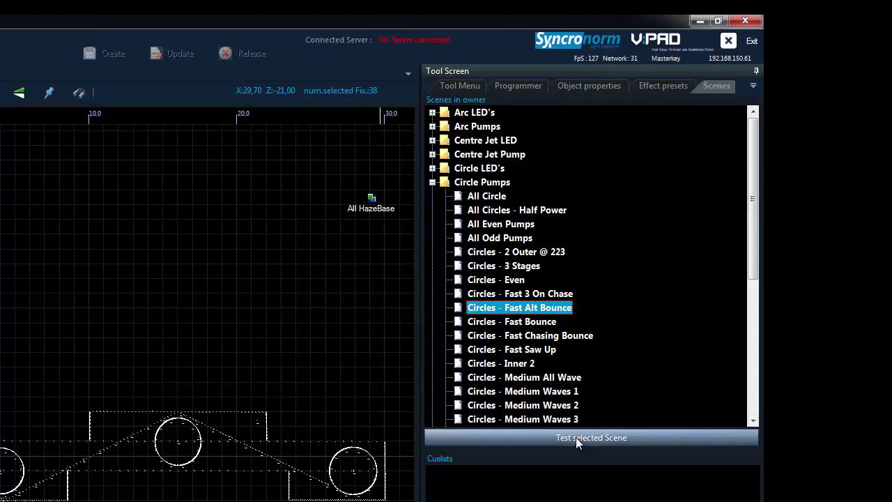
pyautogui.click(576, 439)
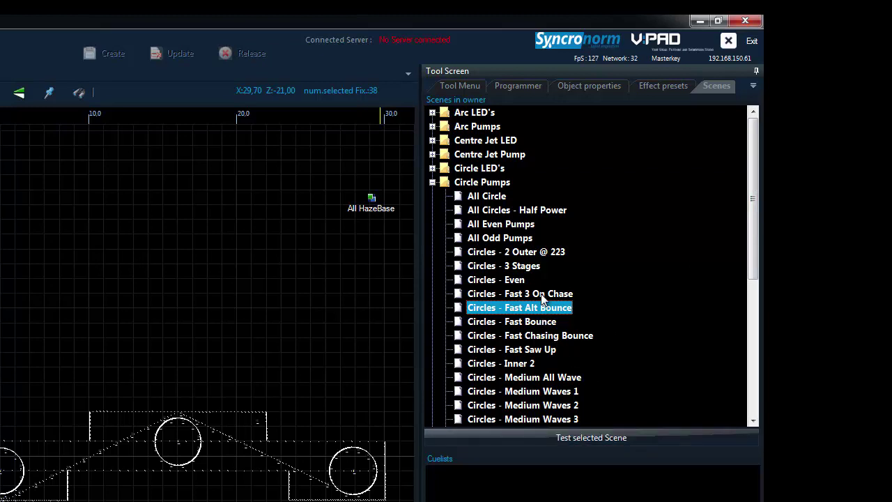
pyautogui.click(543, 295)
pyautogui.click(573, 434)
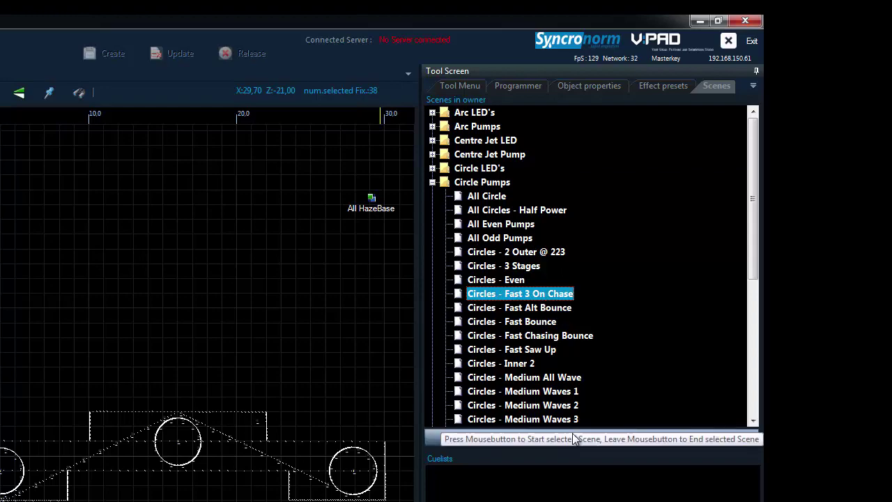